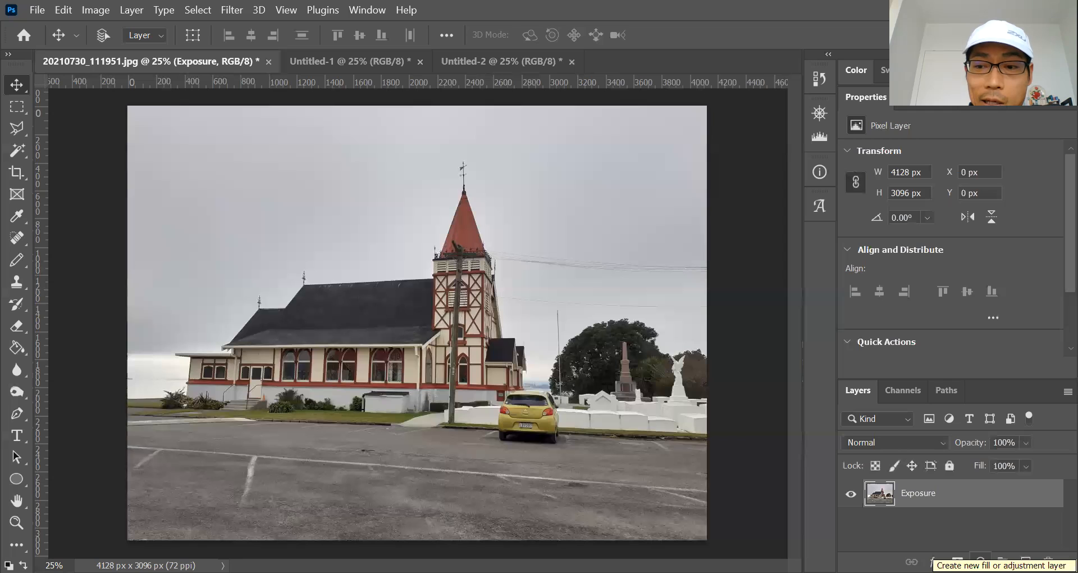
Add an 'Exposure 1' adjustment layer above the church photo at default values.
{"action": "left_click", "coordinate": [979, 560]}
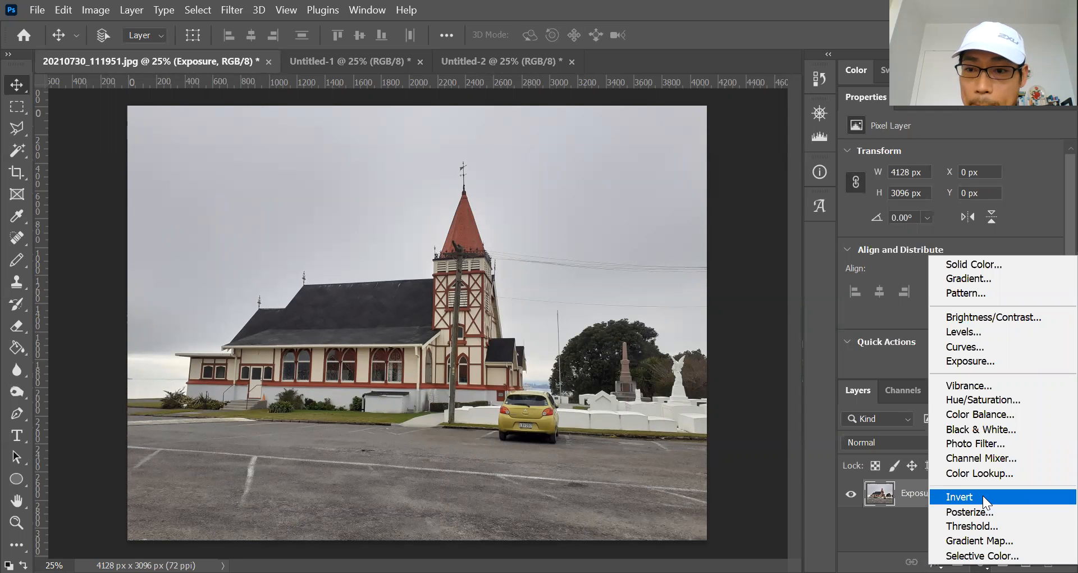
{"action": "left_click", "coordinate": [989, 361]}
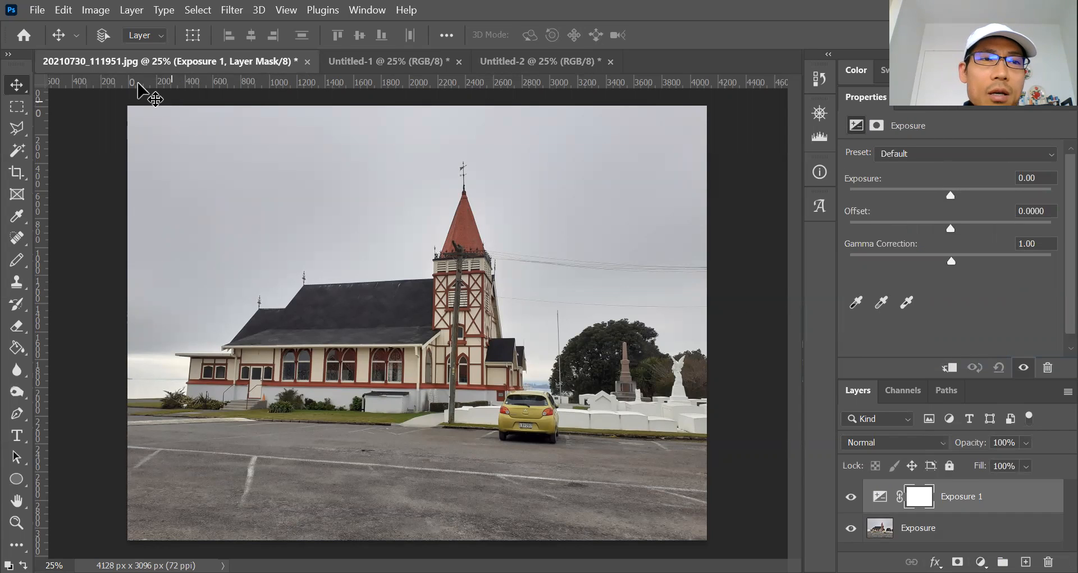
{"action": "left_click", "coordinate": [40, 10]}
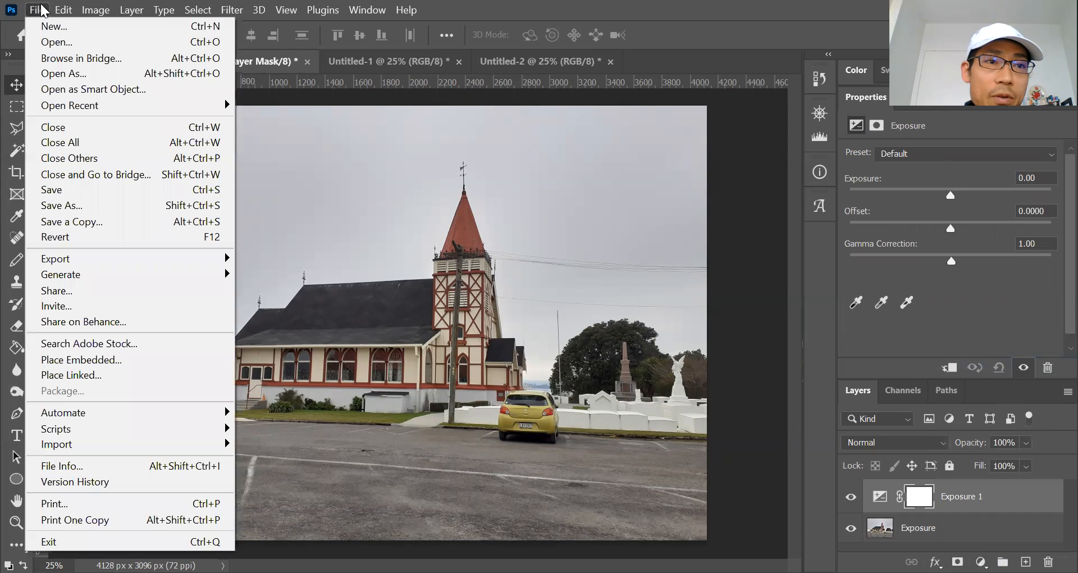
{"action": "left_click", "coordinate": [56, 42]}
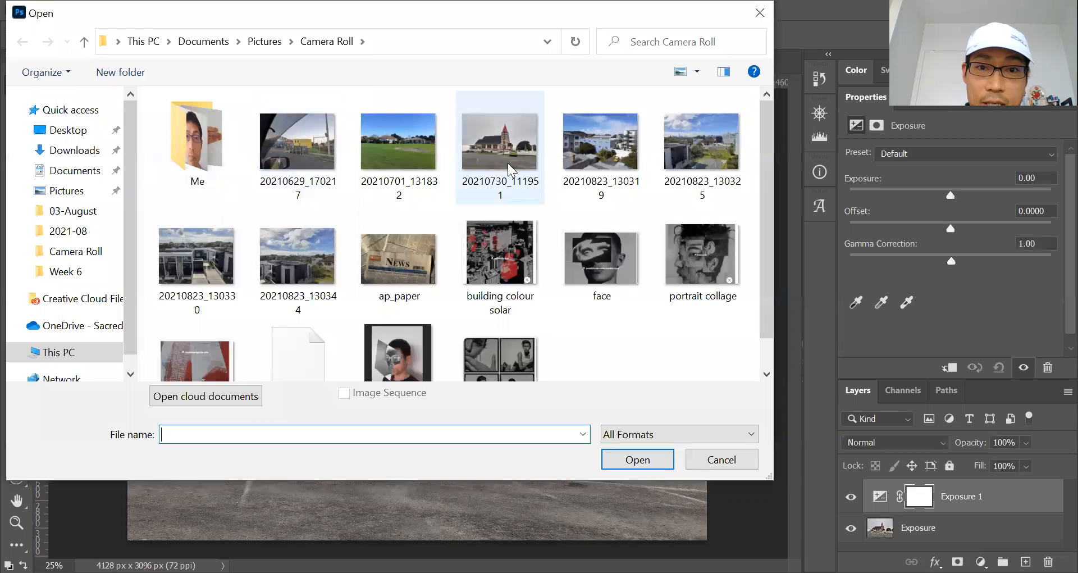
{"action": "left_click", "coordinate": [407, 162]}
{"action": "left_click", "coordinate": [639, 461]}
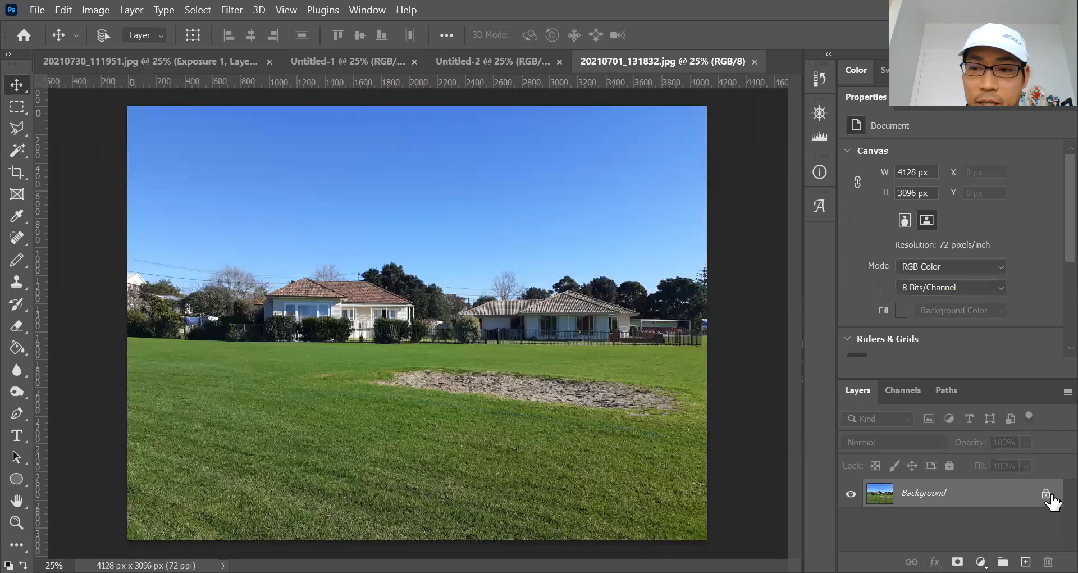
{"action": "left_click", "coordinate": [1046, 494]}
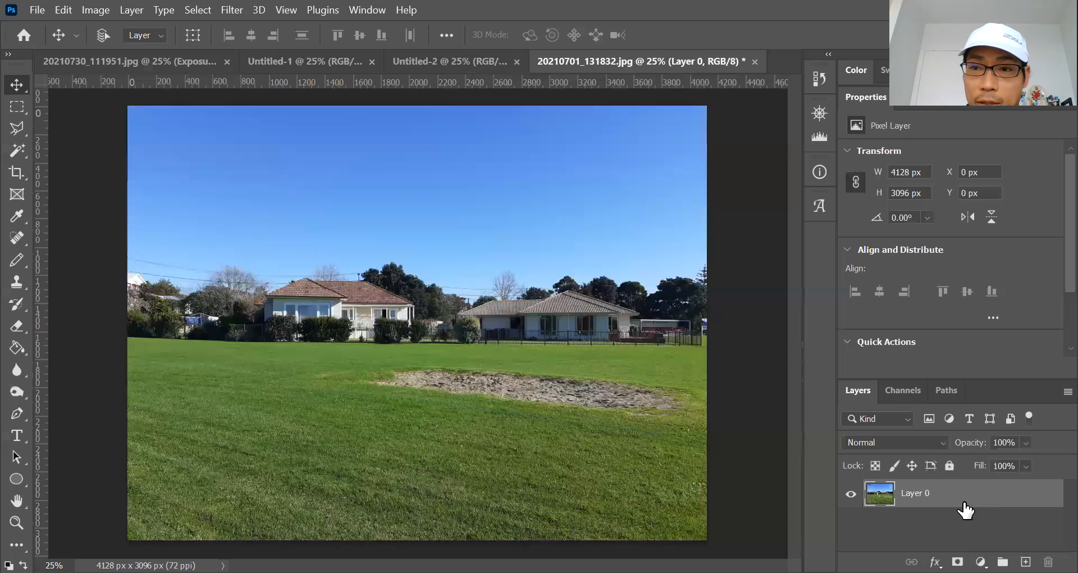
{"action": "left_click", "coordinate": [754, 61]}
{"action": "left_click", "coordinate": [598, 240]}
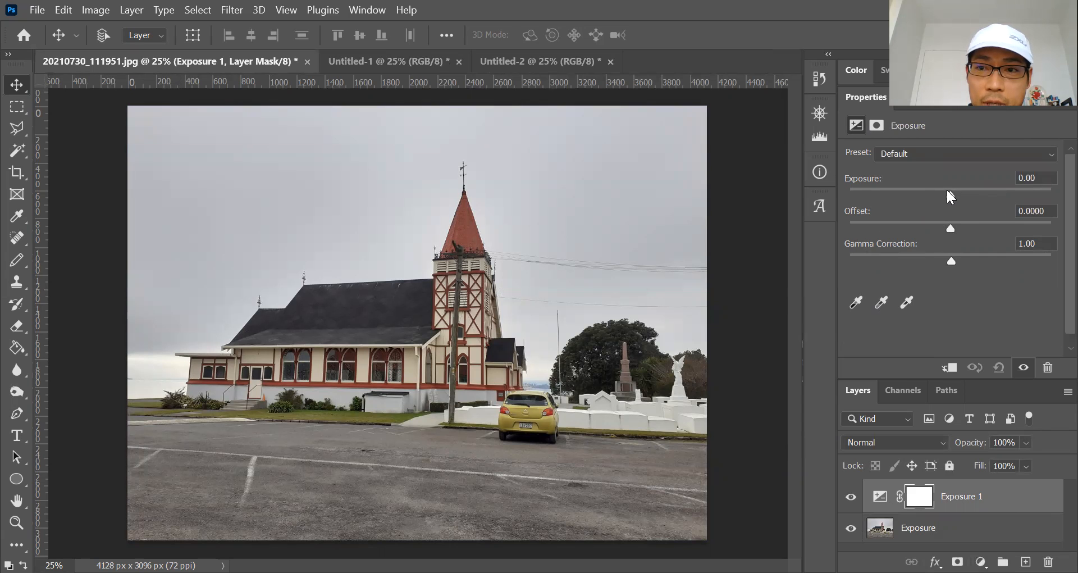
{"action": "left_click_drag", "start_coordinate": [949, 194], "coordinate": [904, 194]}
{"action": "left_click", "coordinate": [922, 195]}
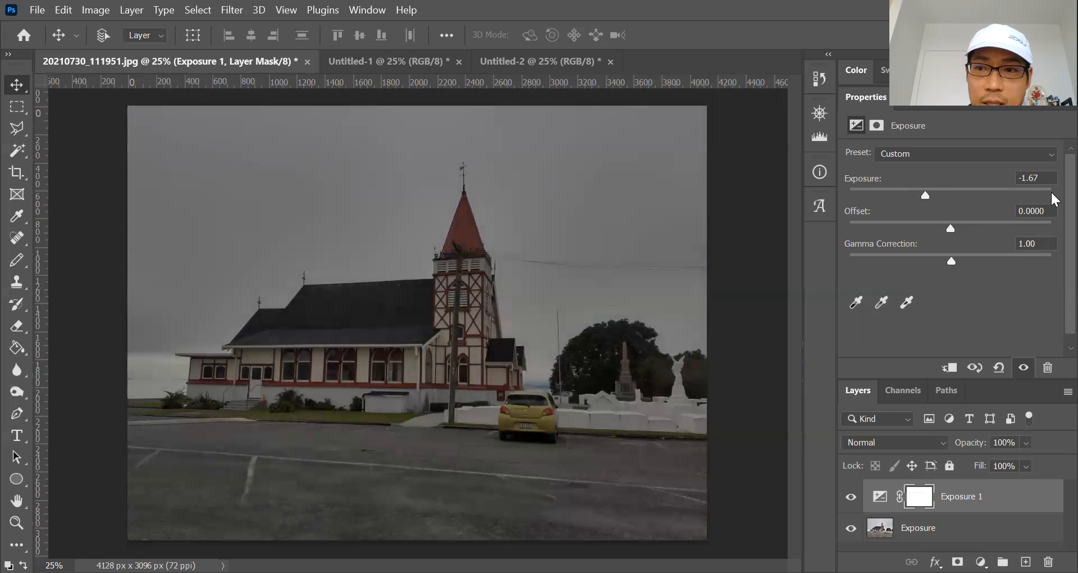
{"action": "left_click", "coordinate": [1042, 178]}
{"action": "left_click", "coordinate": [914, 150]}
{"action": "left_click", "coordinate": [913, 169]}
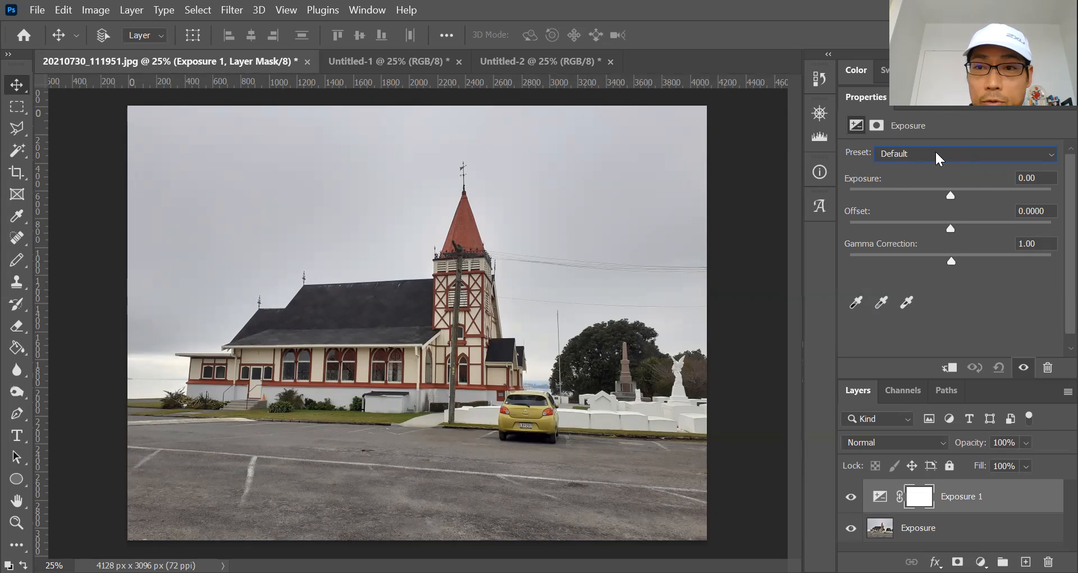
Try the Minus 1.0 and Plus 1.0 exposure presets, then settle on Plus 2.0 (+2.00).
{"action": "left_click", "coordinate": [935, 150]}
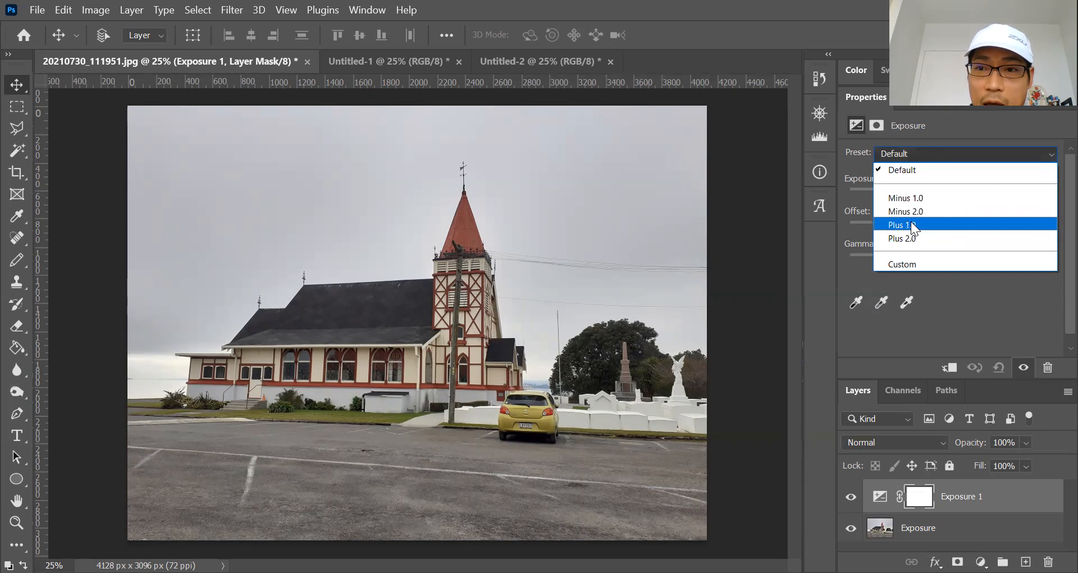
{"action": "left_click", "coordinate": [910, 198]}
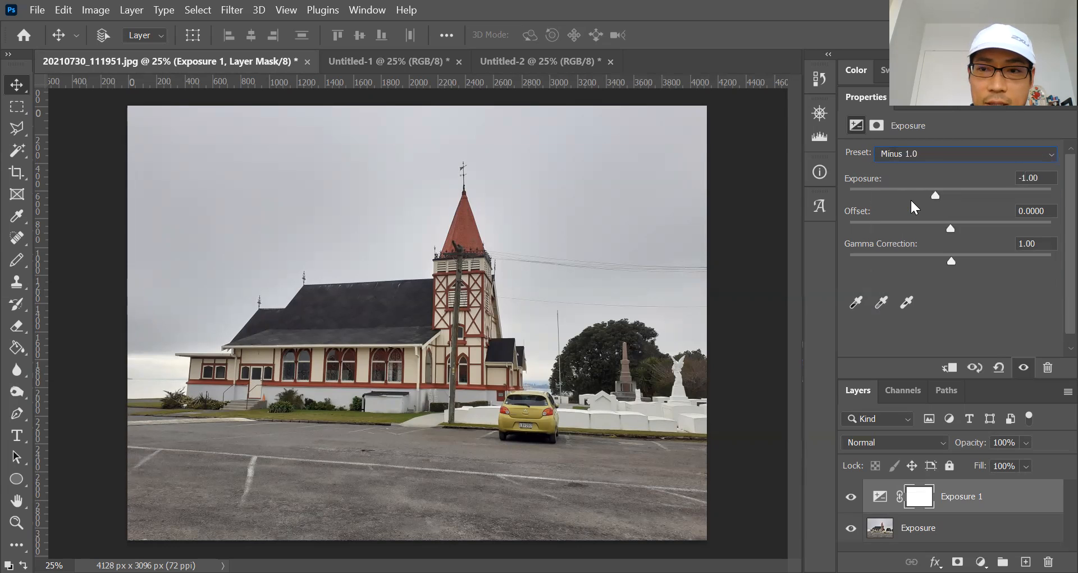
{"action": "left_click", "coordinate": [938, 156]}
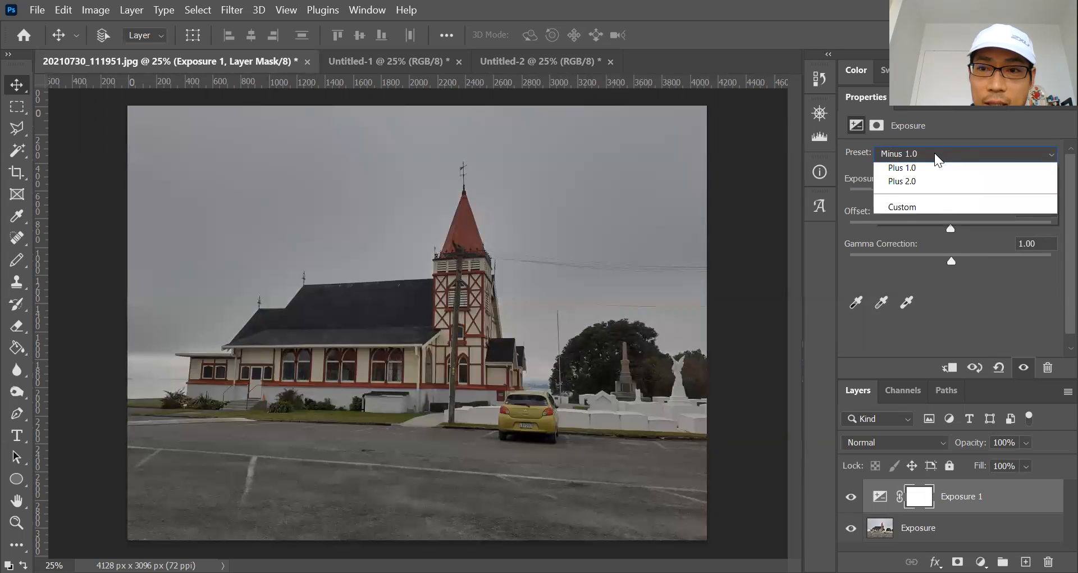
{"action": "left_click", "coordinate": [912, 226]}
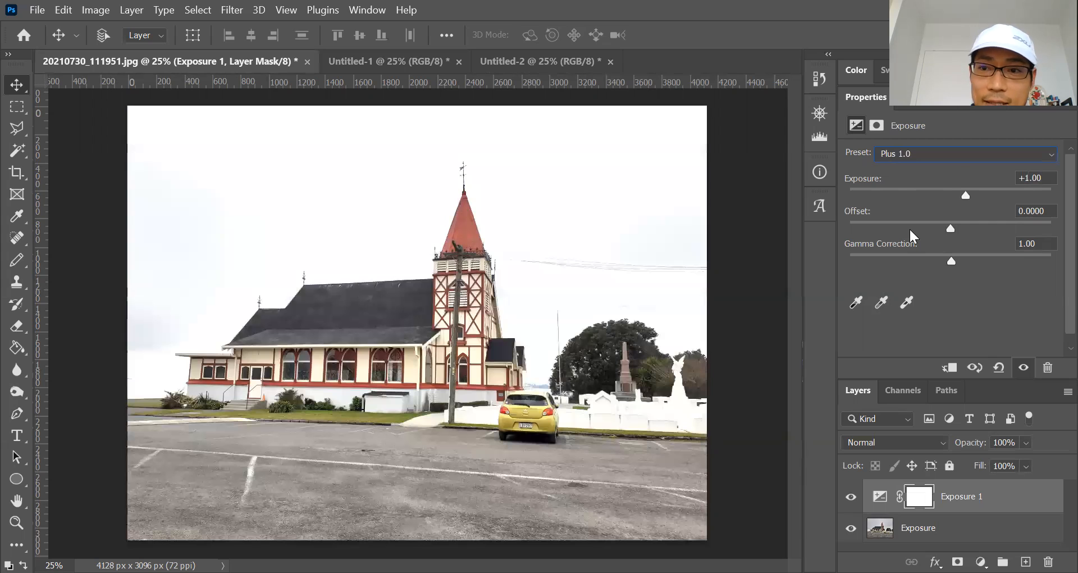
{"action": "left_click", "coordinate": [951, 154]}
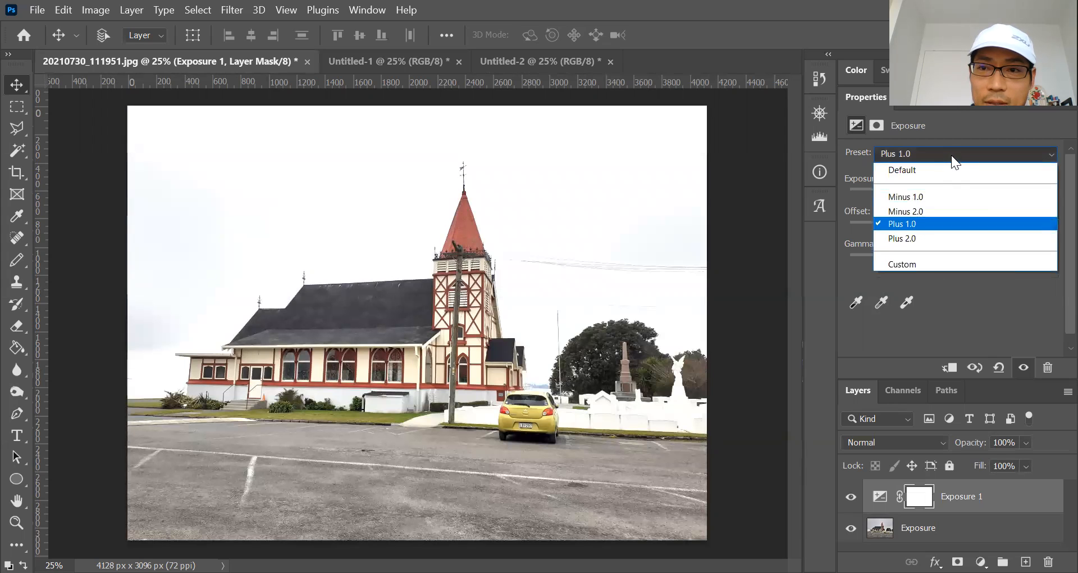
{"action": "left_click", "coordinate": [918, 240]}
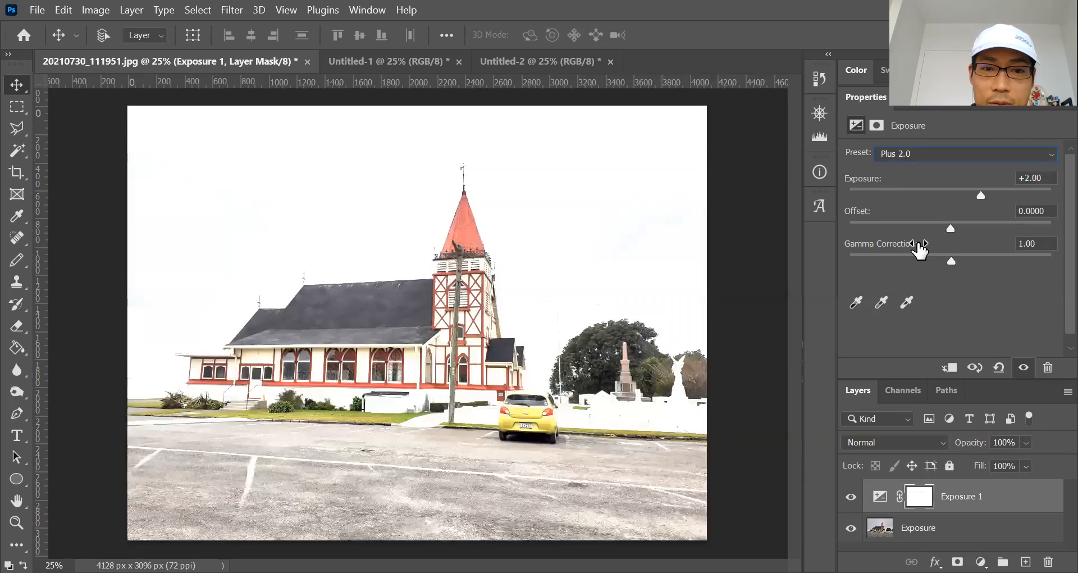
{"action": "left_click", "coordinate": [938, 153]}
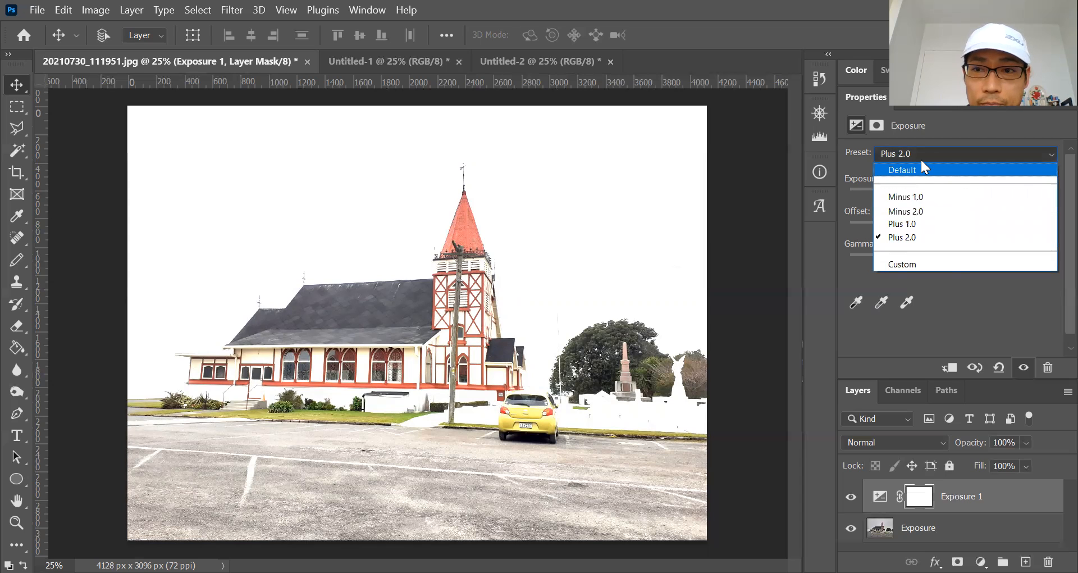
{"action": "left_click", "coordinate": [921, 150]}
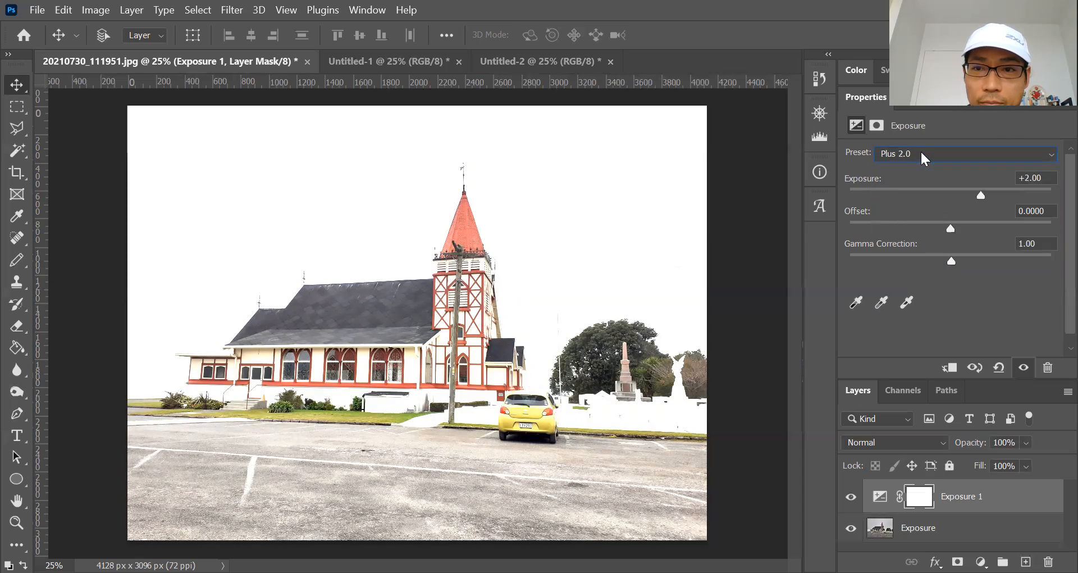
In Untitled-1, add a 'Brightness/Contrast 1' adjustment layer over the church photo.
{"action": "left_click", "coordinate": [405, 63]}
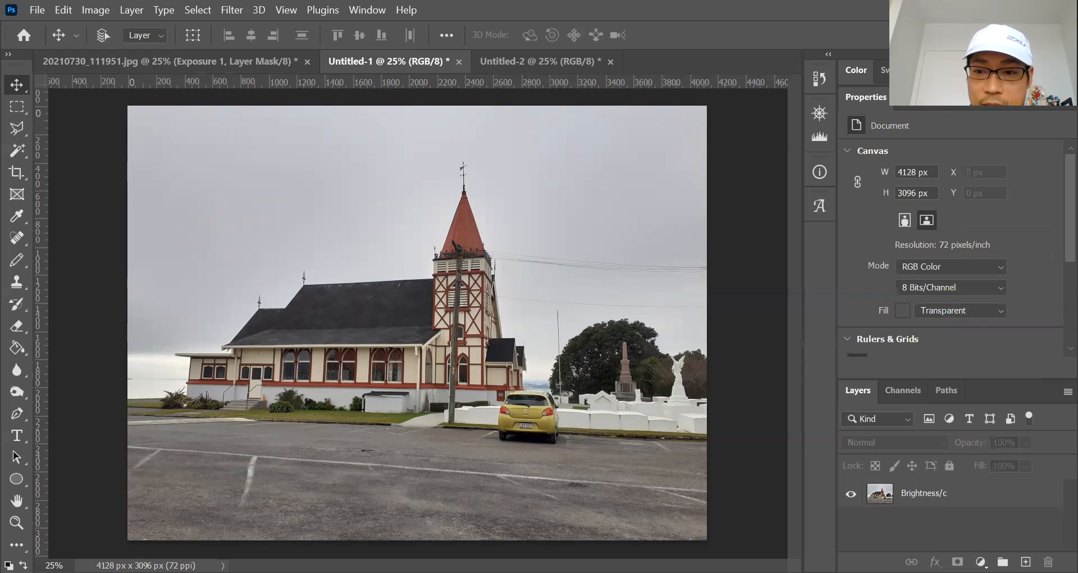
{"action": "left_click", "coordinate": [980, 561]}
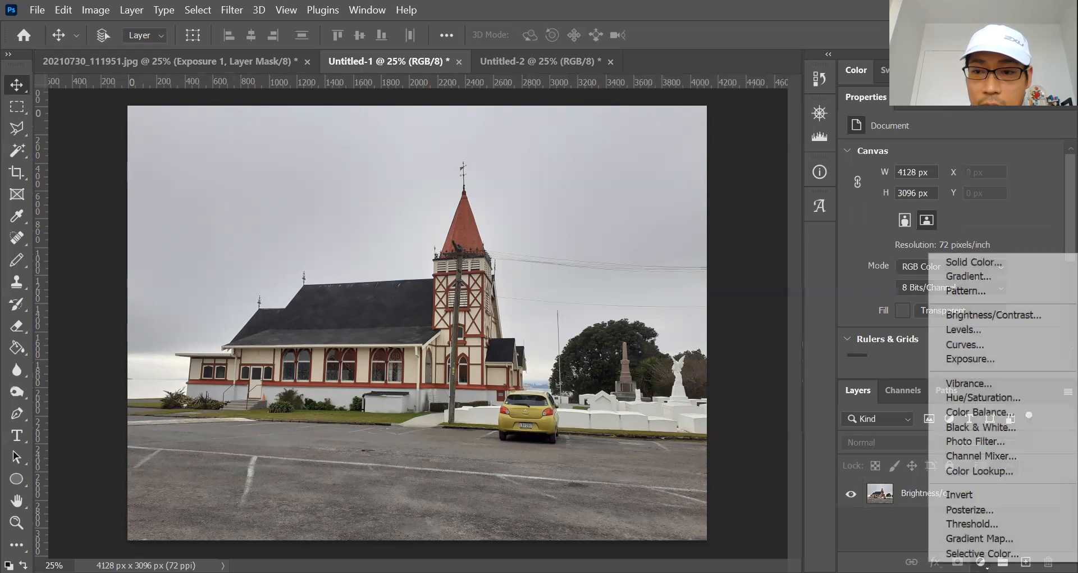
{"action": "left_click", "coordinate": [998, 317]}
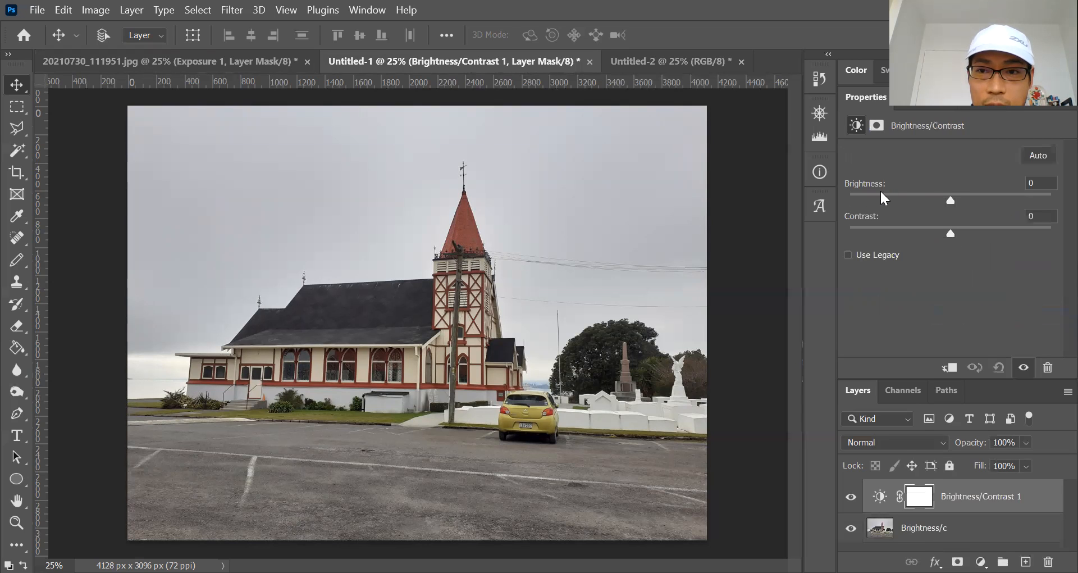
Try brightness 65 and 34, Auto-correct to Brightness 20, Contrast 8, then go to Untitled-2.
{"action": "left_click_drag", "start_coordinate": [952, 199], "coordinate": [994, 200]}
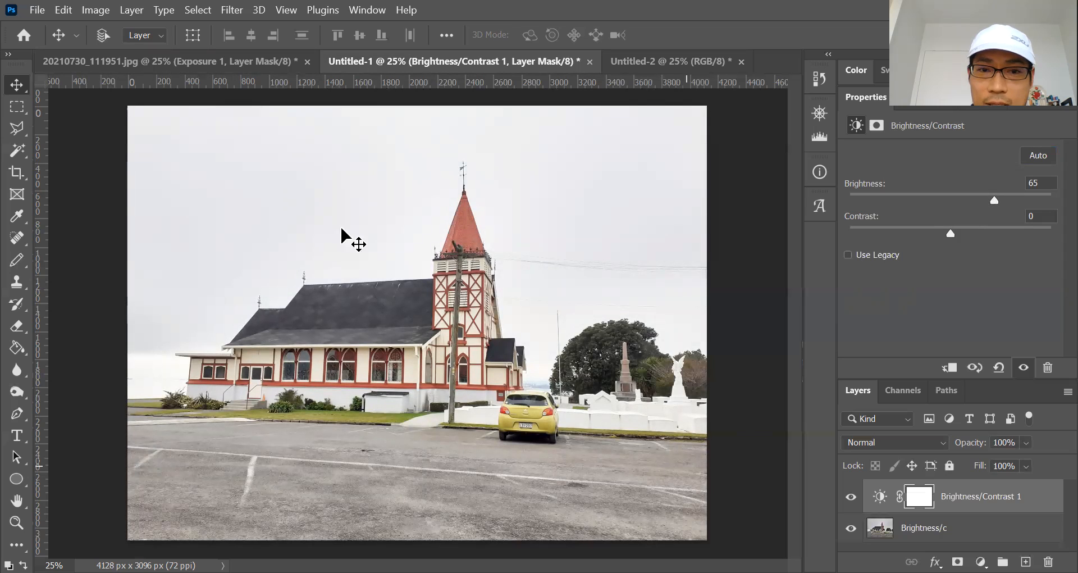
{"action": "left_click_drag", "start_coordinate": [992, 199], "coordinate": [961, 230]}
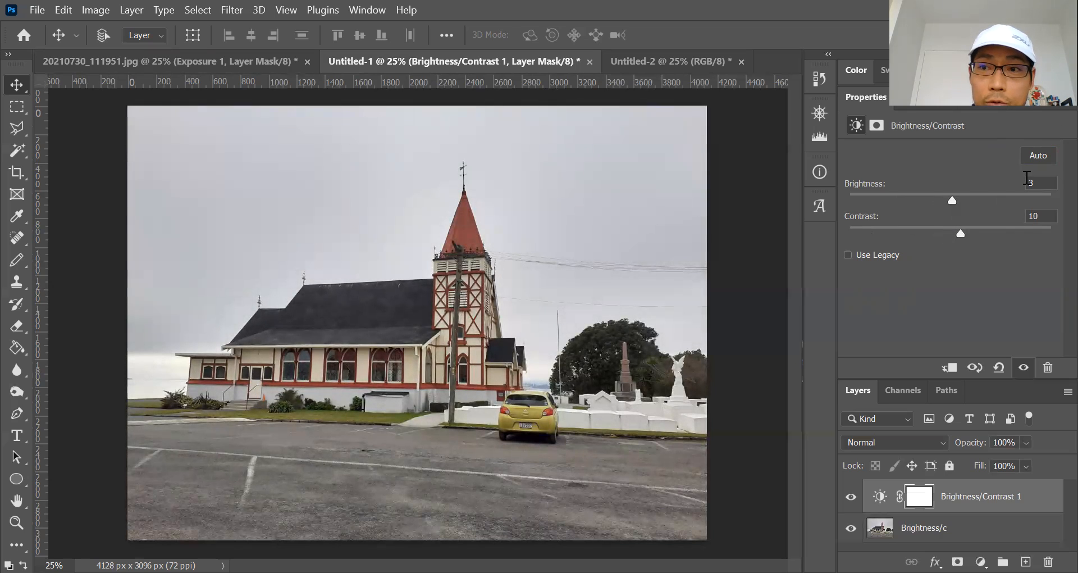
{"action": "left_click", "coordinate": [1035, 154]}
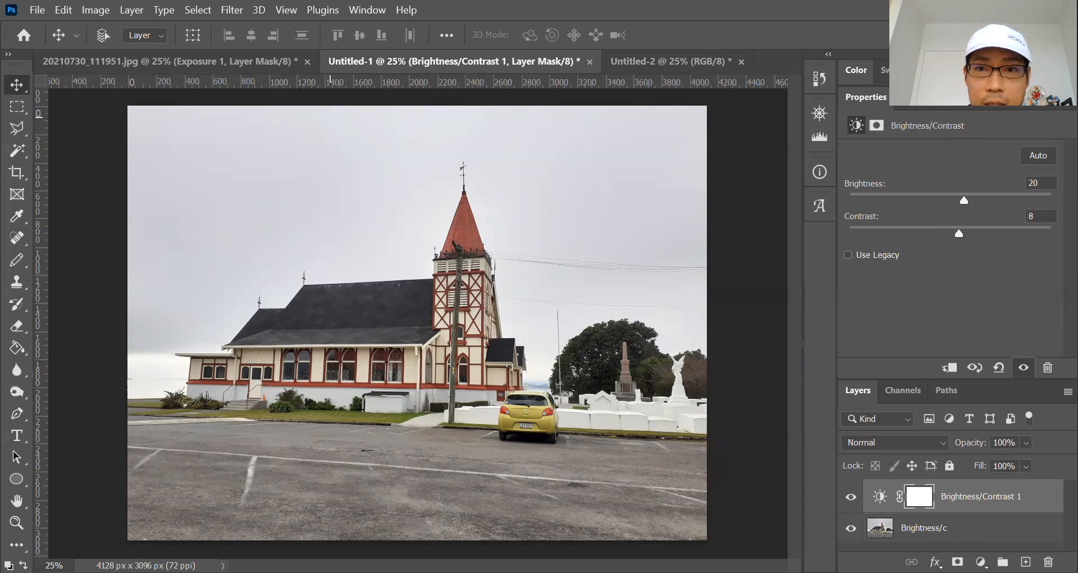
{"action": "left_click", "coordinate": [653, 59]}
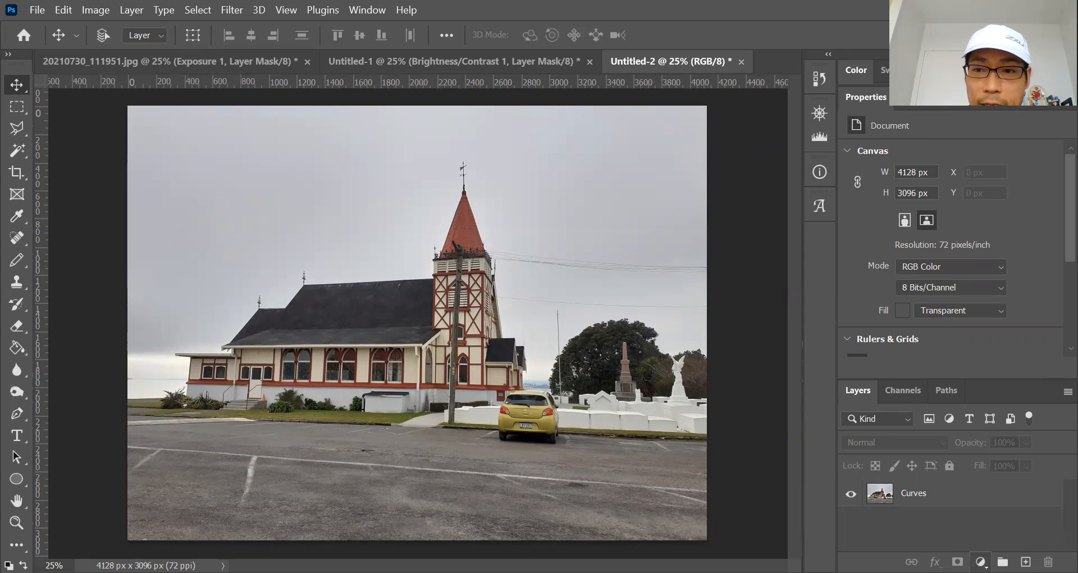
Add a 'Curves 1' layer in Untitled-2 and drag RGB curve points upward to brighten.
{"action": "left_click", "coordinate": [980, 561]}
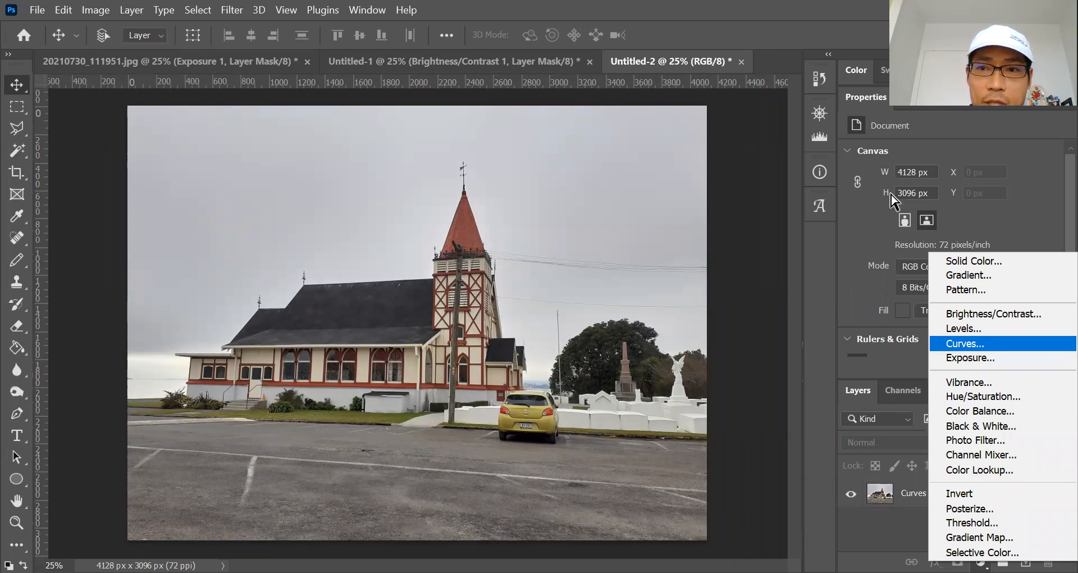
{"action": "key", "text": "Return"}
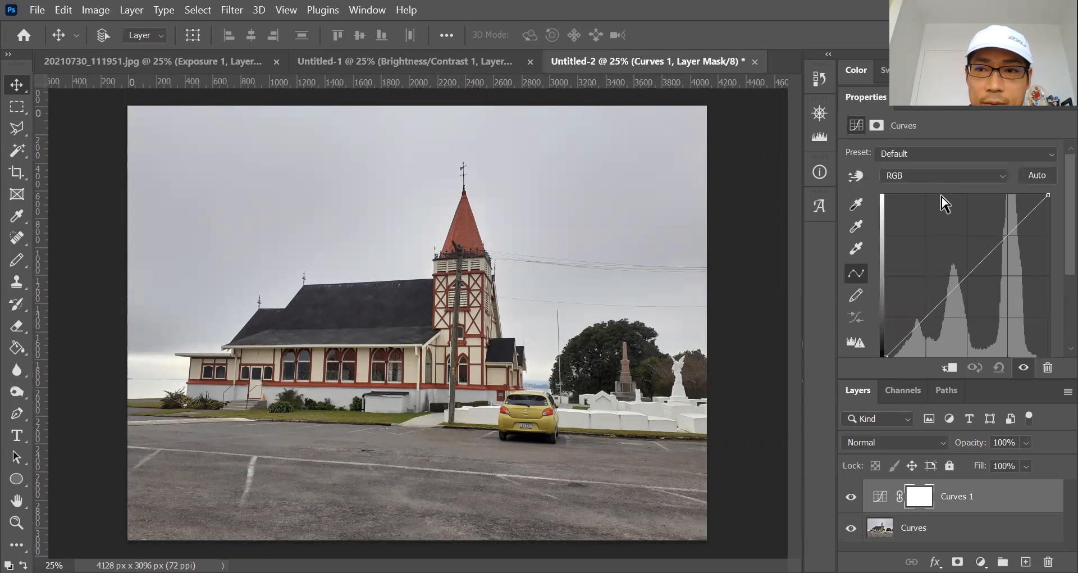
{"action": "left_click", "coordinate": [970, 276]}
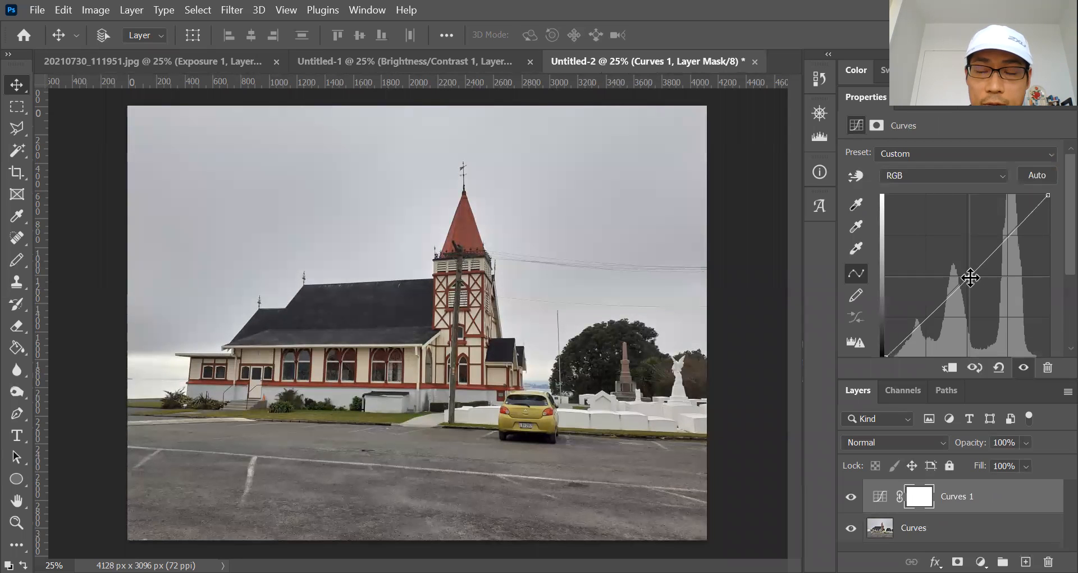
{"action": "left_click_drag", "start_coordinate": [970, 278], "coordinate": [972, 247]}
{"action": "mouse_move", "coordinate": [969, 258]}
{"action": "left_mouse_down"}
{"action": "mouse_move", "coordinate": [969, 315]}
{"action": "mouse_move", "coordinate": [966, 272]}
{"action": "left_mouse_up"}
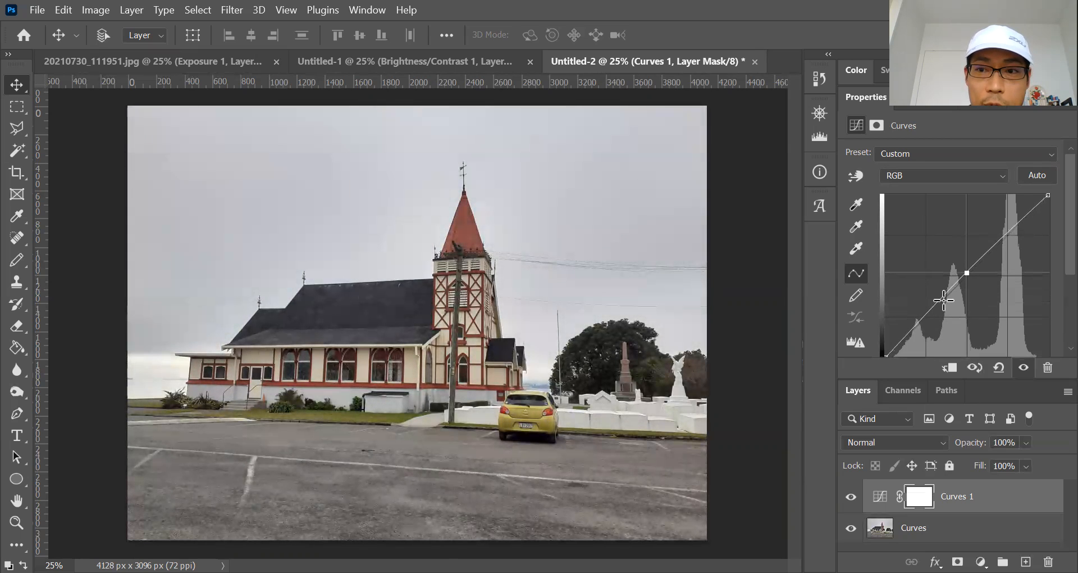
{"action": "left_click_drag", "start_coordinate": [930, 310], "coordinate": [966, 273]}
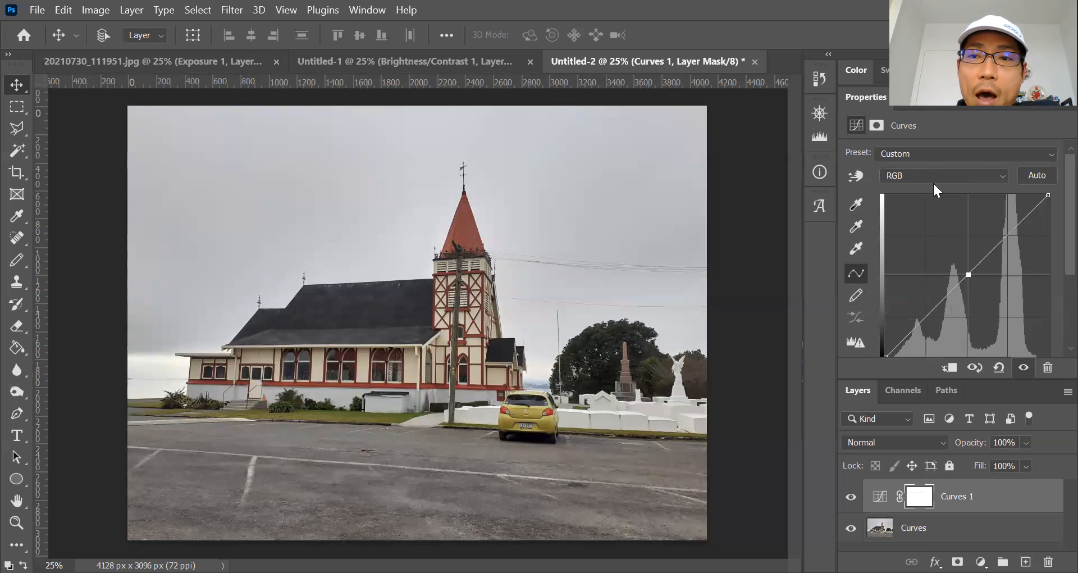
Bow the Red channel curve up, tinting the church photo pink.
{"action": "left_click", "coordinate": [948, 173]}
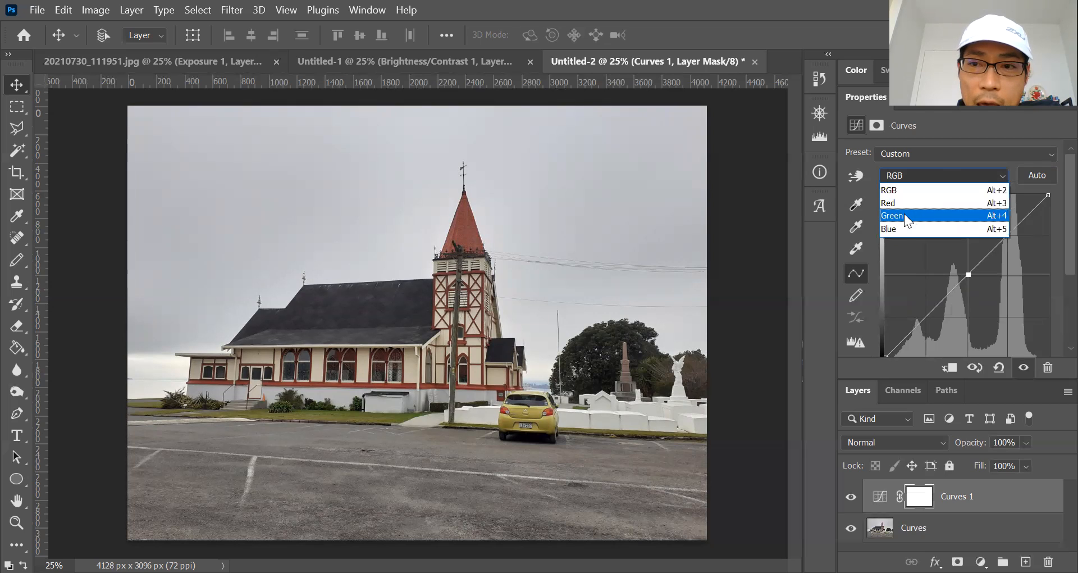
{"action": "left_click", "coordinate": [903, 203]}
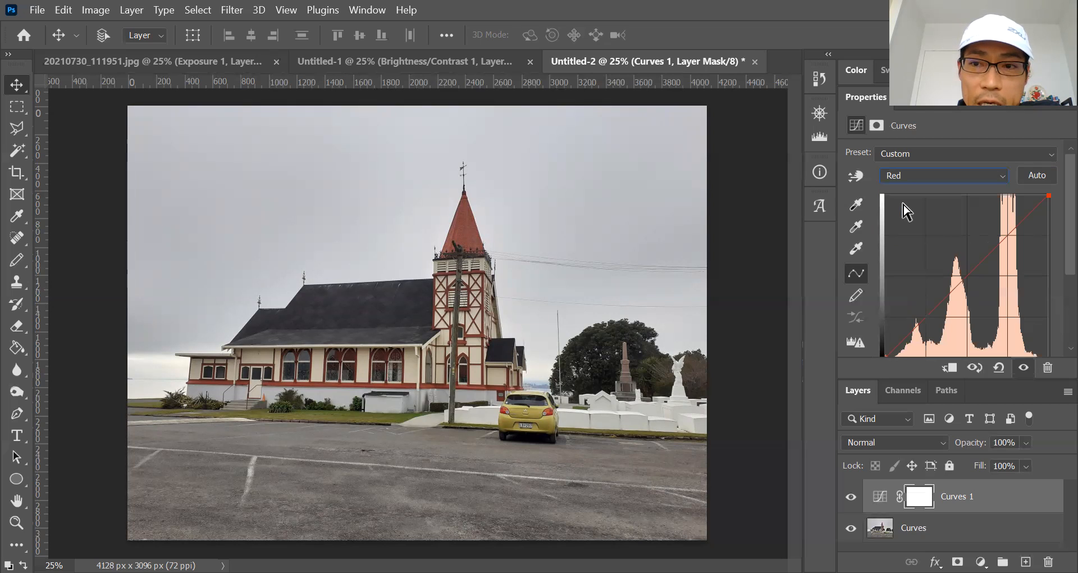
{"action": "left_click", "coordinate": [966, 280]}
{"action": "mouse_move", "coordinate": [966, 280]}
{"action": "left_mouse_down"}
{"action": "mouse_move", "coordinate": [962, 204]}
{"action": "mouse_move", "coordinate": [966, 333]}
{"action": "mouse_move", "coordinate": [953, 238]}
{"action": "mouse_move", "coordinate": [966, 339]}
{"action": "mouse_move", "coordinate": [959, 284]}
{"action": "left_mouse_up"}
Check the Green channel, return to the RGB curve, and auto-correct it.
{"action": "left_click", "coordinate": [962, 174]}
{"action": "left_click", "coordinate": [914, 216]}
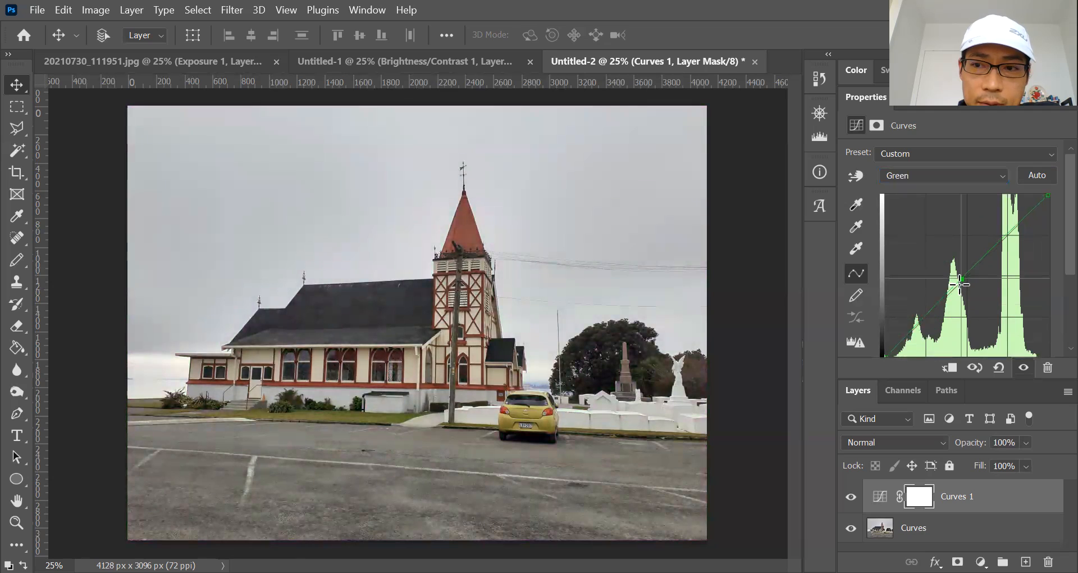
{"action": "left_click", "coordinate": [969, 175]}
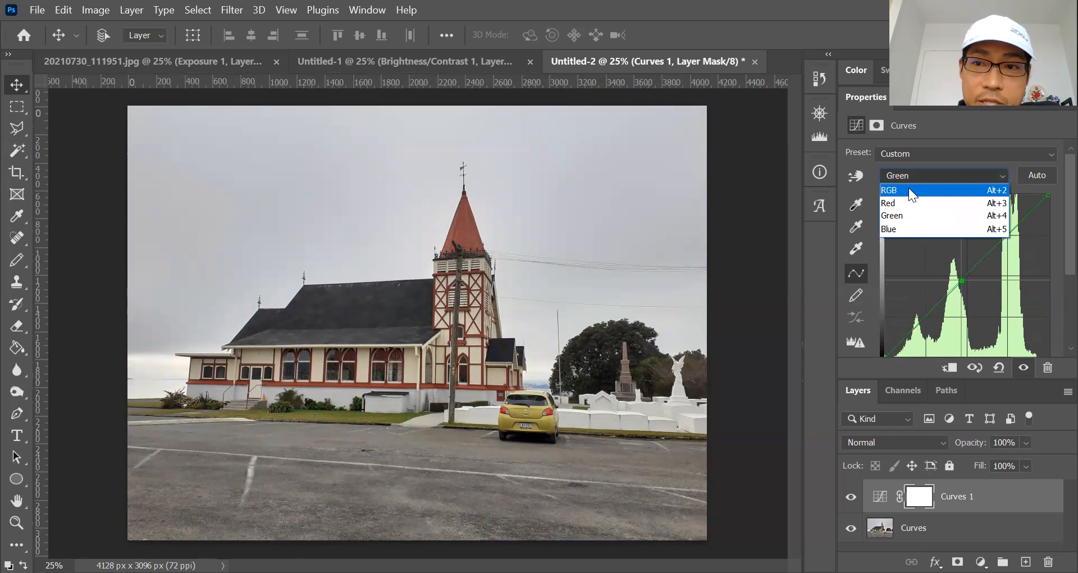
{"action": "left_click", "coordinate": [908, 188]}
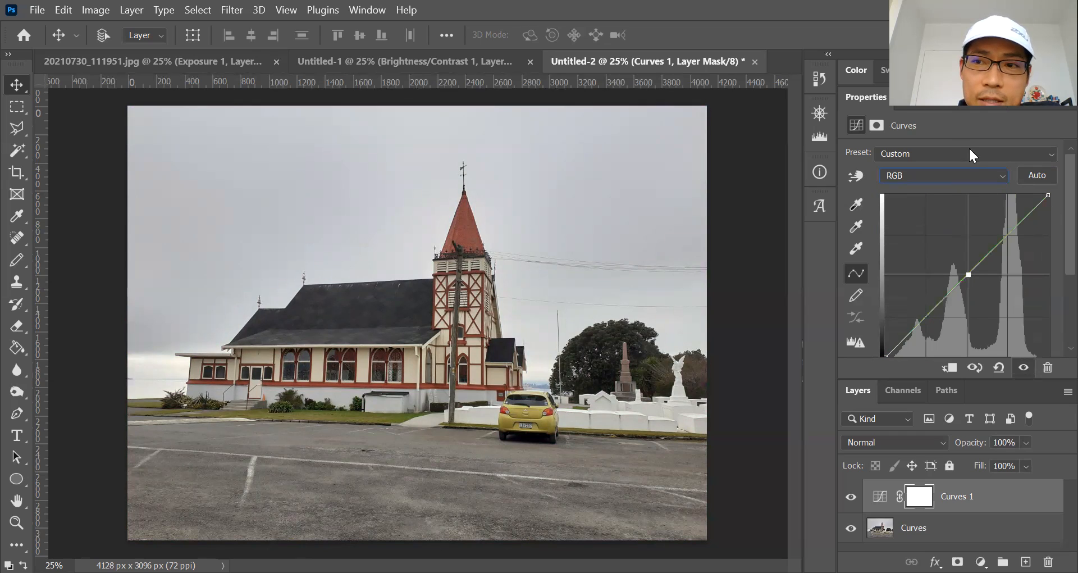
{"action": "left_click", "coordinate": [1036, 173]}
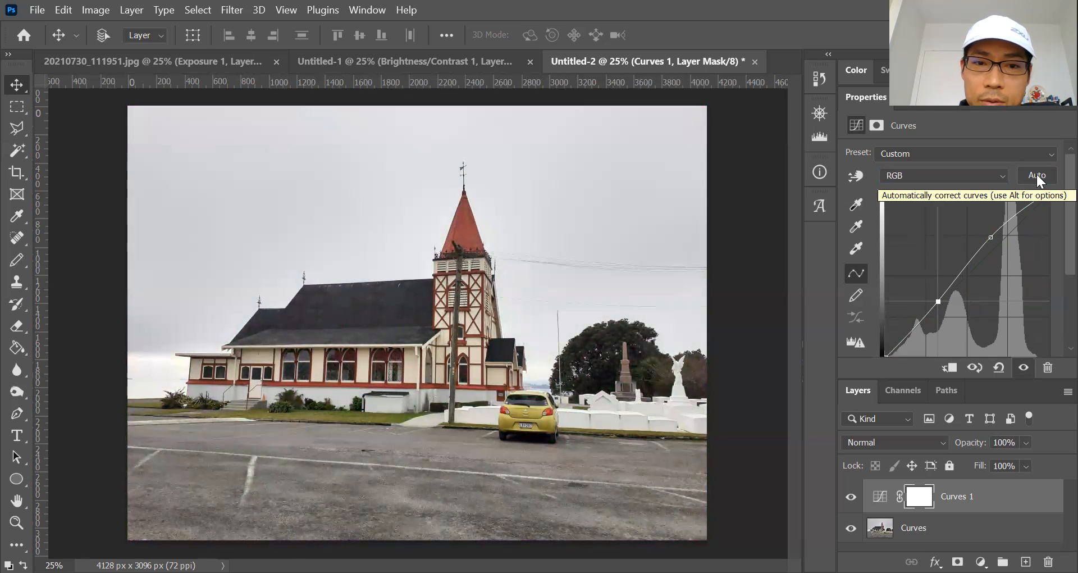